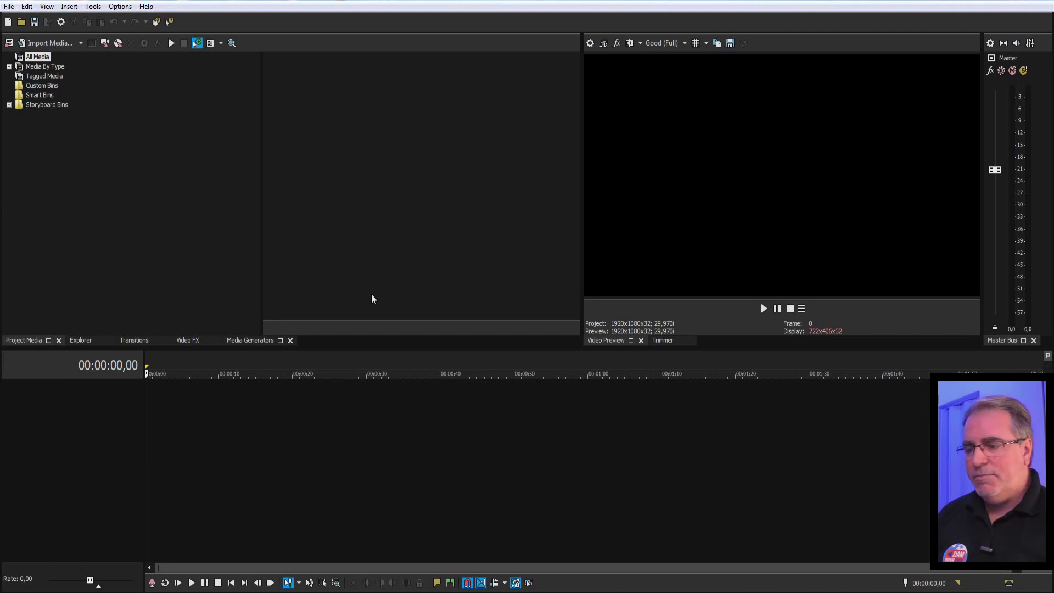
Examine the Áudios, Imagens, locução, Trilhas and Videos folders in Arquivos do Projeto VEGAS Pro, and close the file window.
double_click(371, 295)
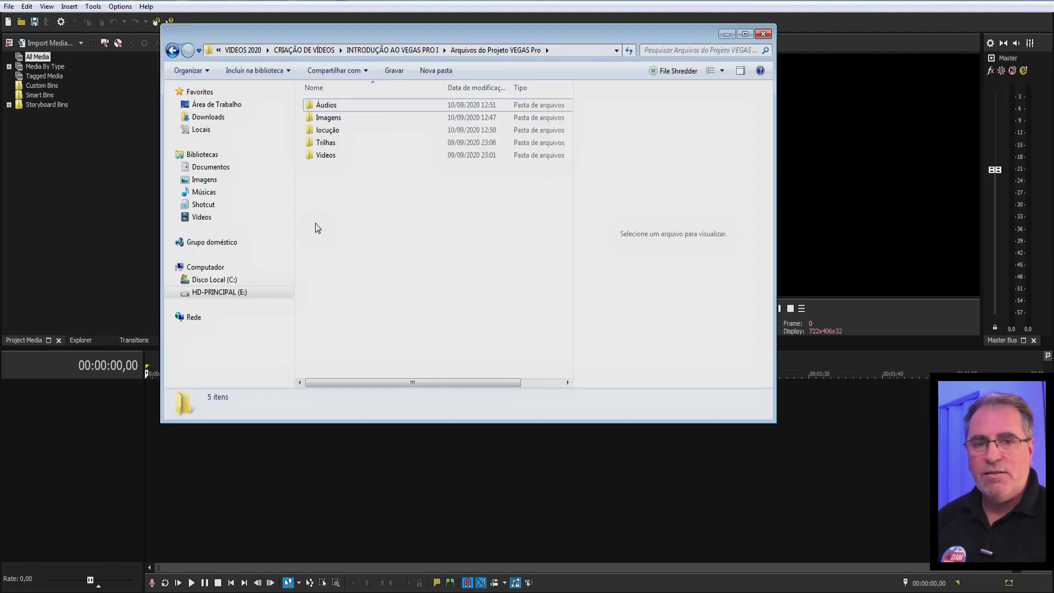
click(326, 106)
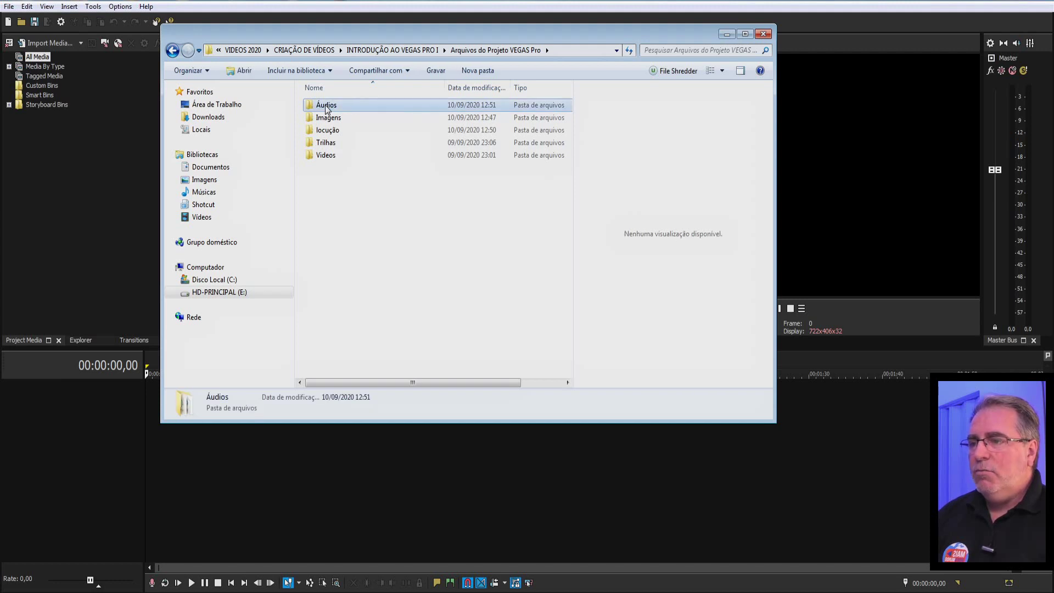
double_click(325, 106)
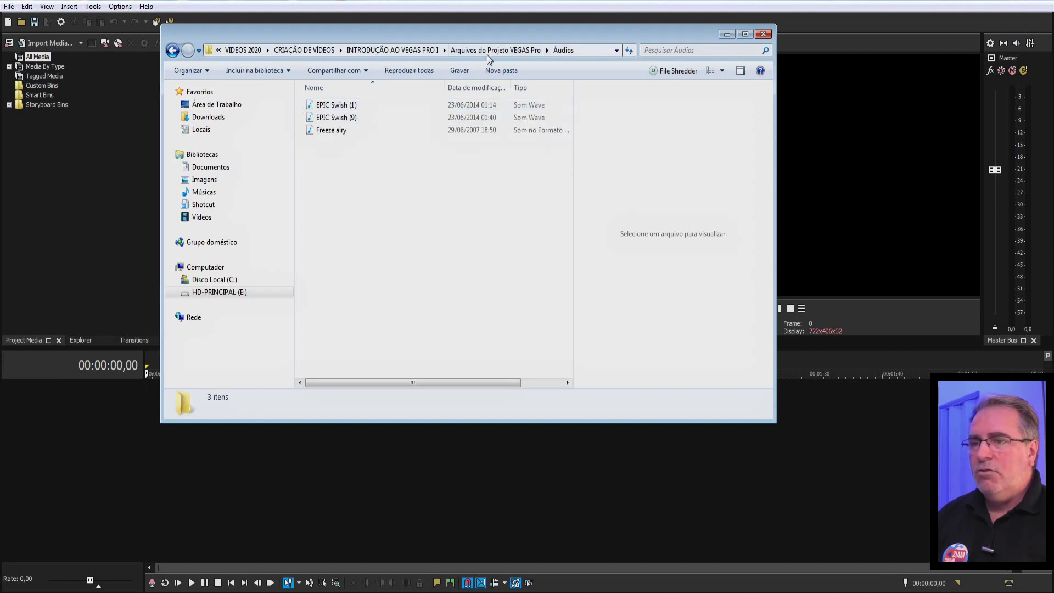
click(486, 52)
double_click(335, 117)
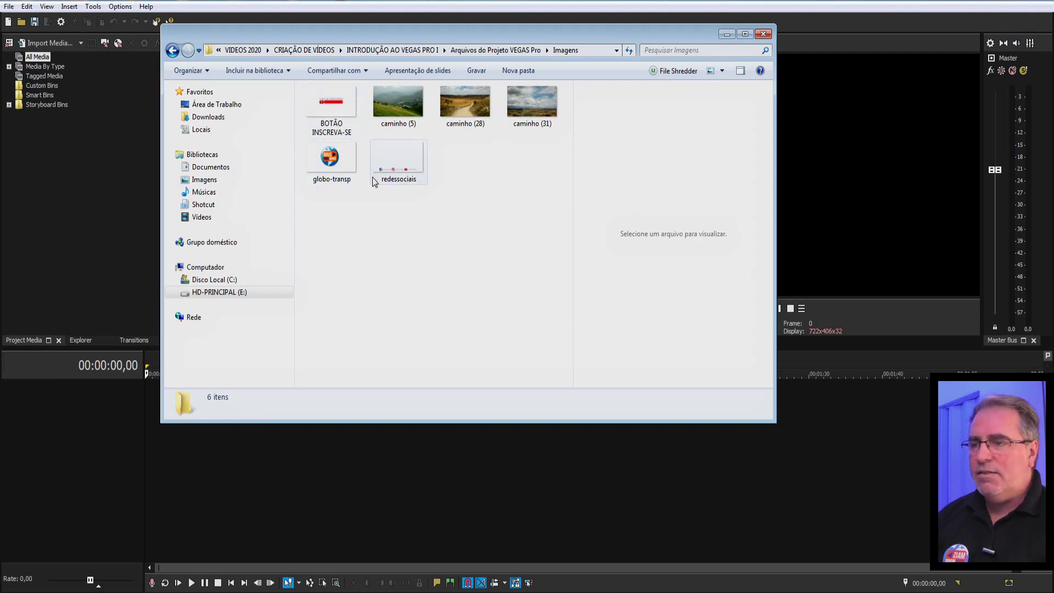
click(513, 54)
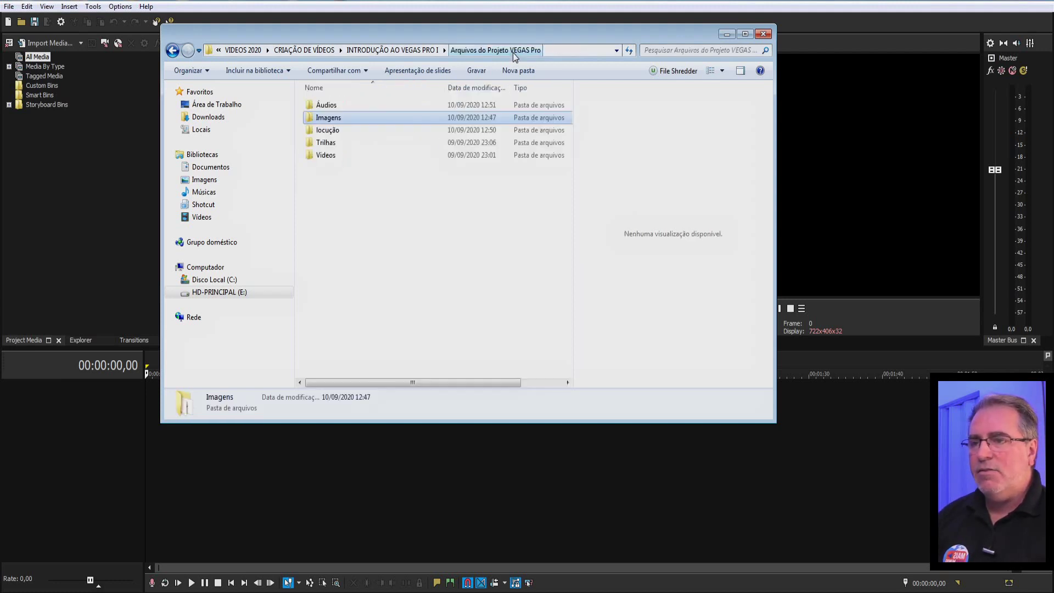
double_click(328, 130)
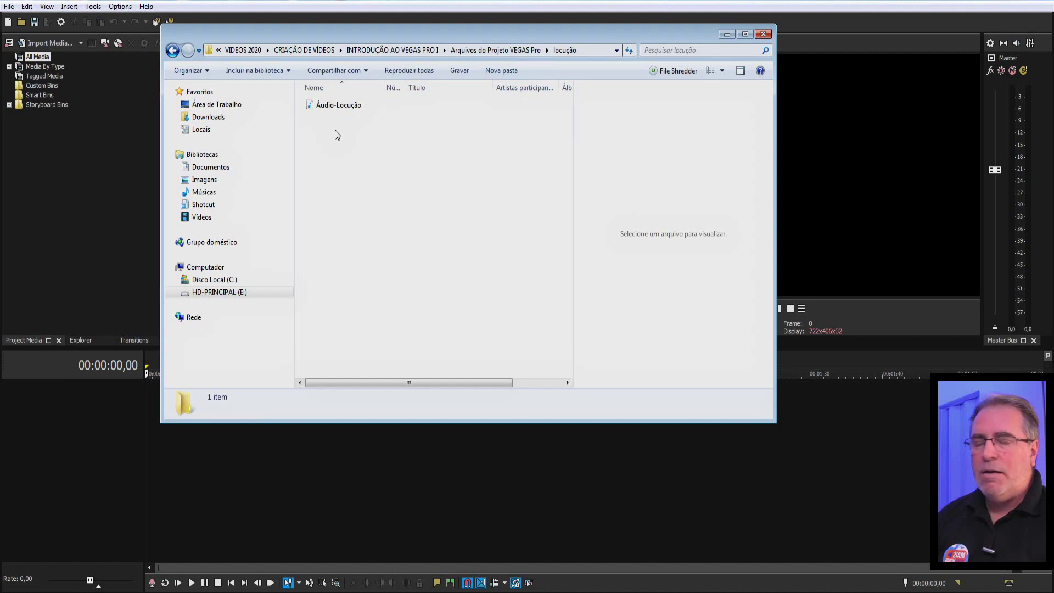
click(494, 49)
double_click(331, 141)
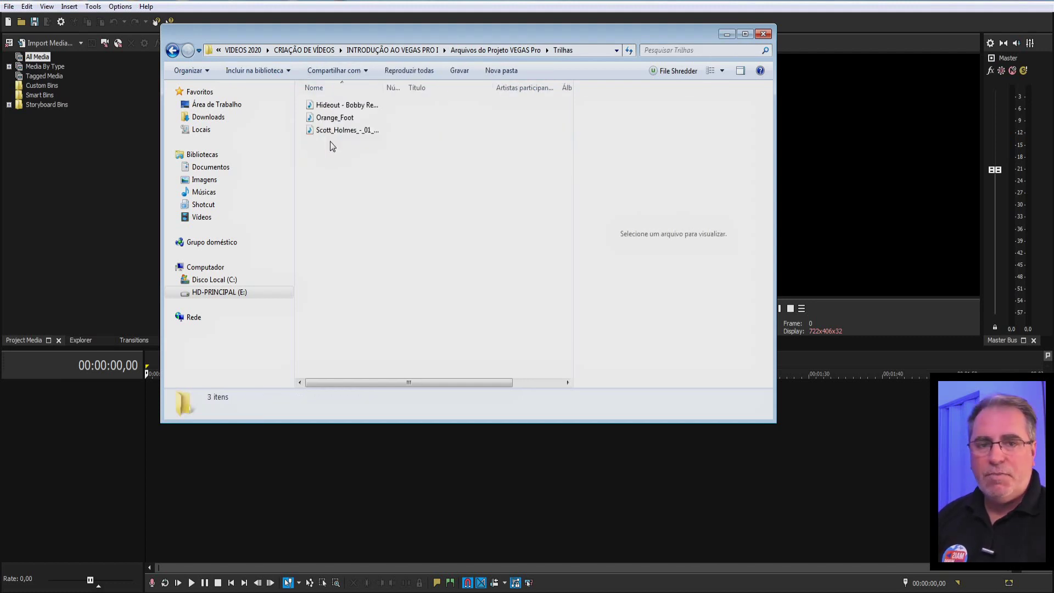
click(483, 50)
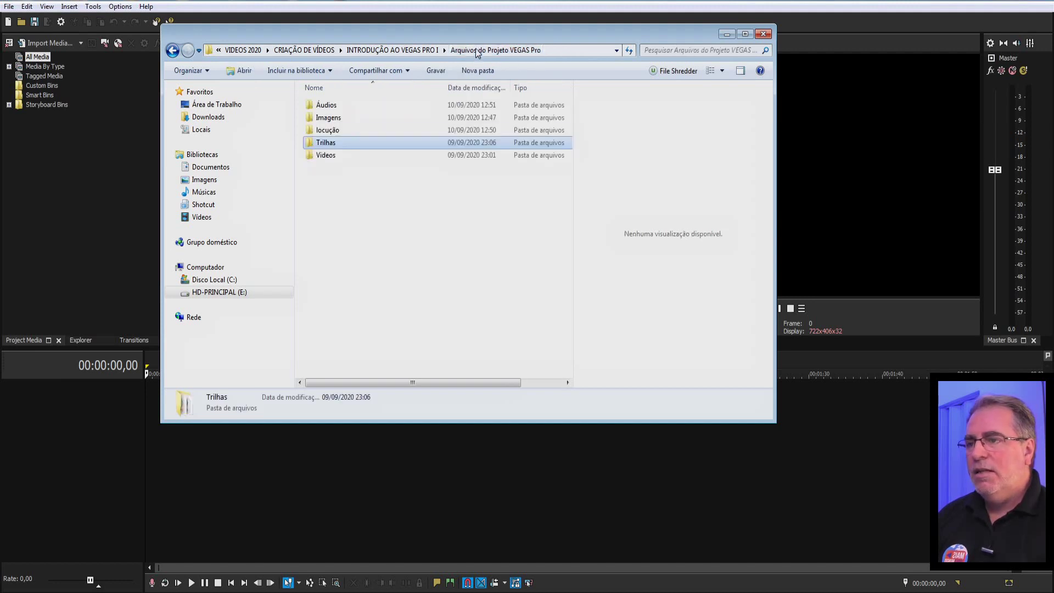
double_click(325, 155)
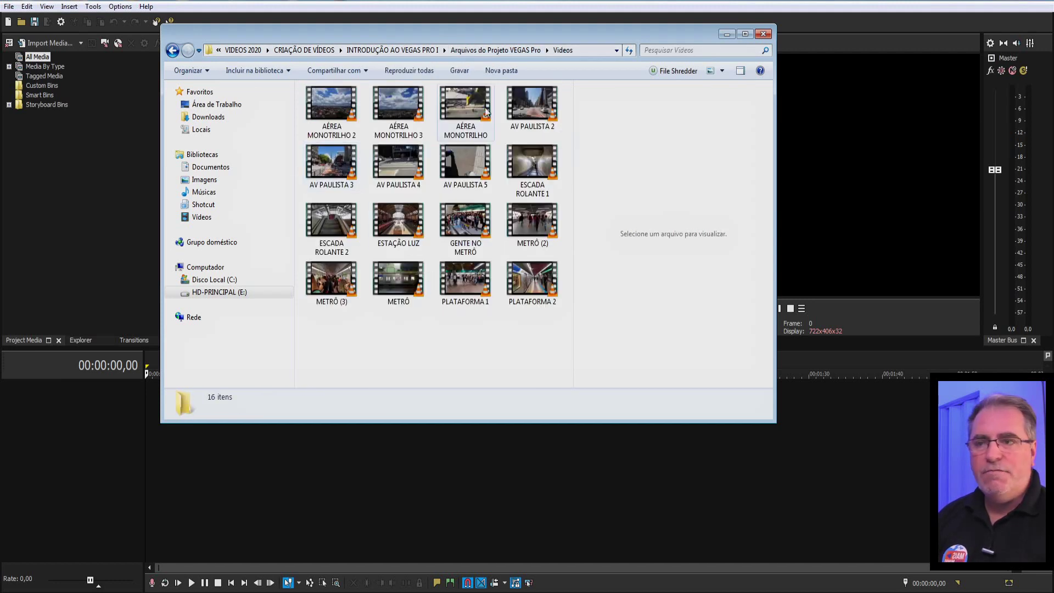
click(463, 50)
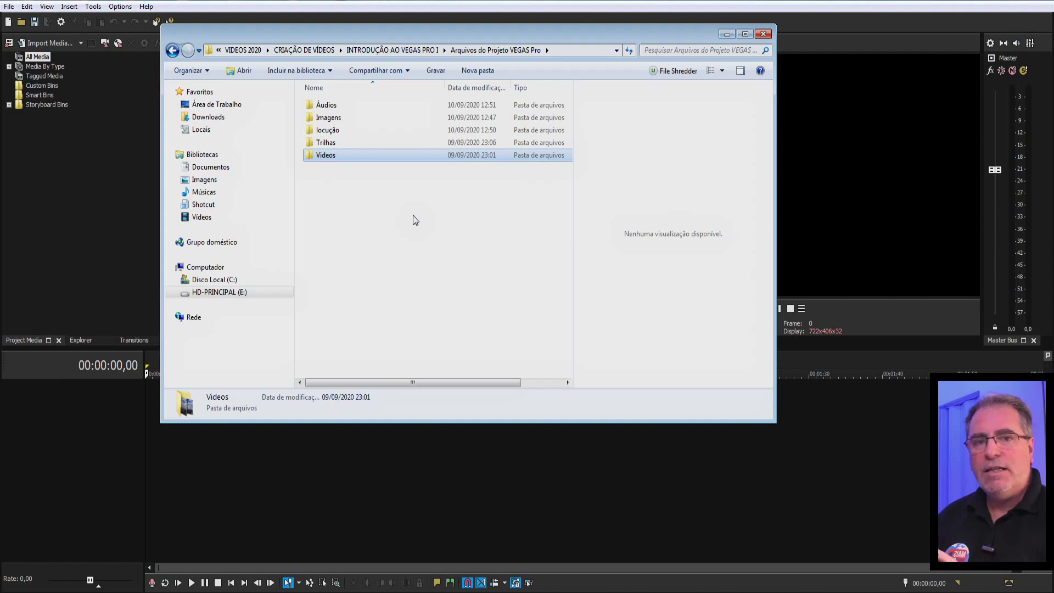
key(alt+F4)
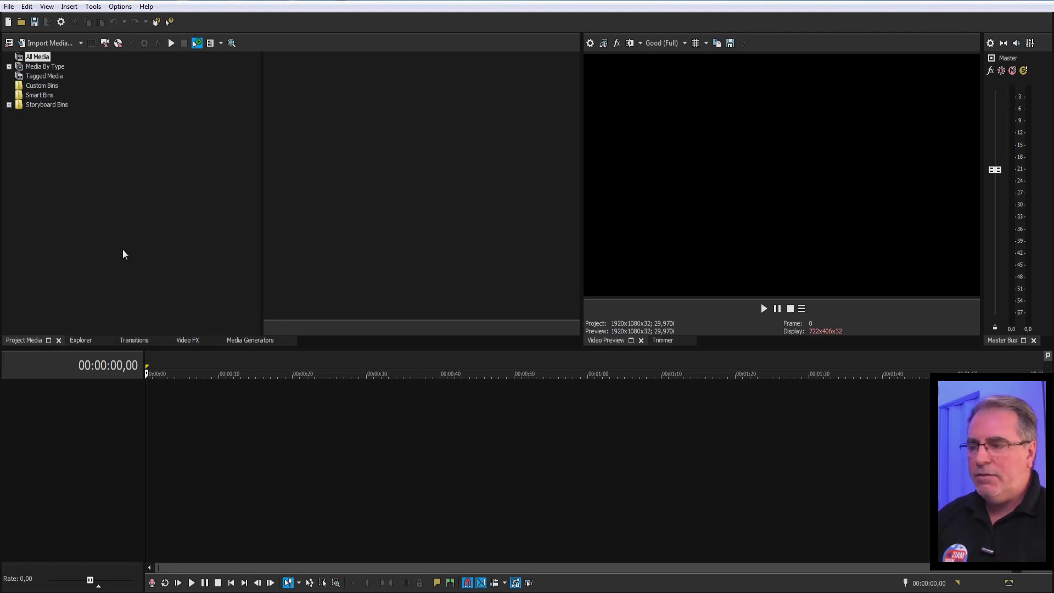
Show the built-in file Explorer and widen its folder tree.
click(81, 341)
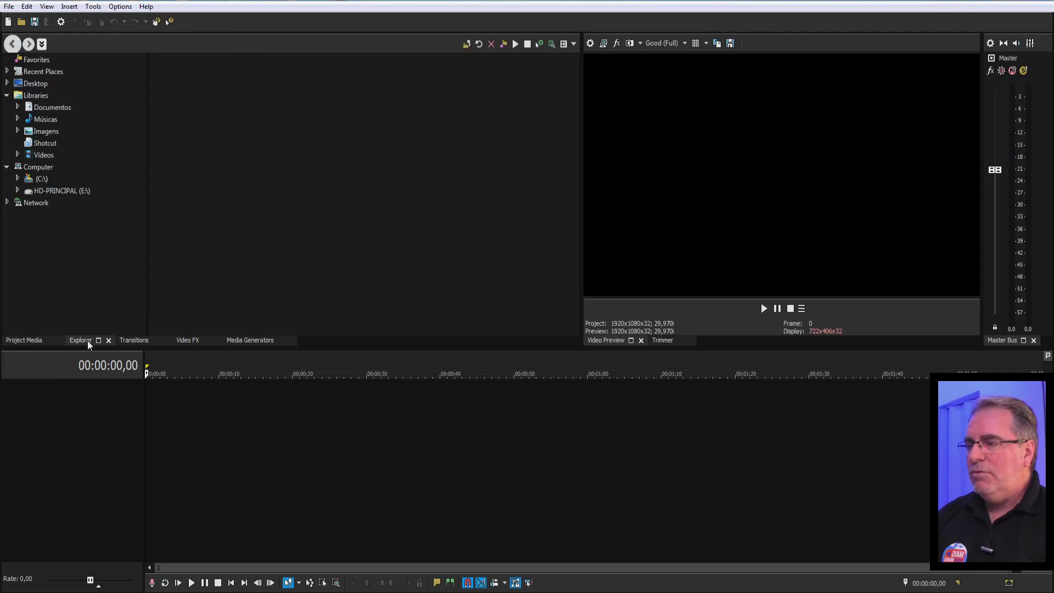
drag(146, 181, 233, 172)
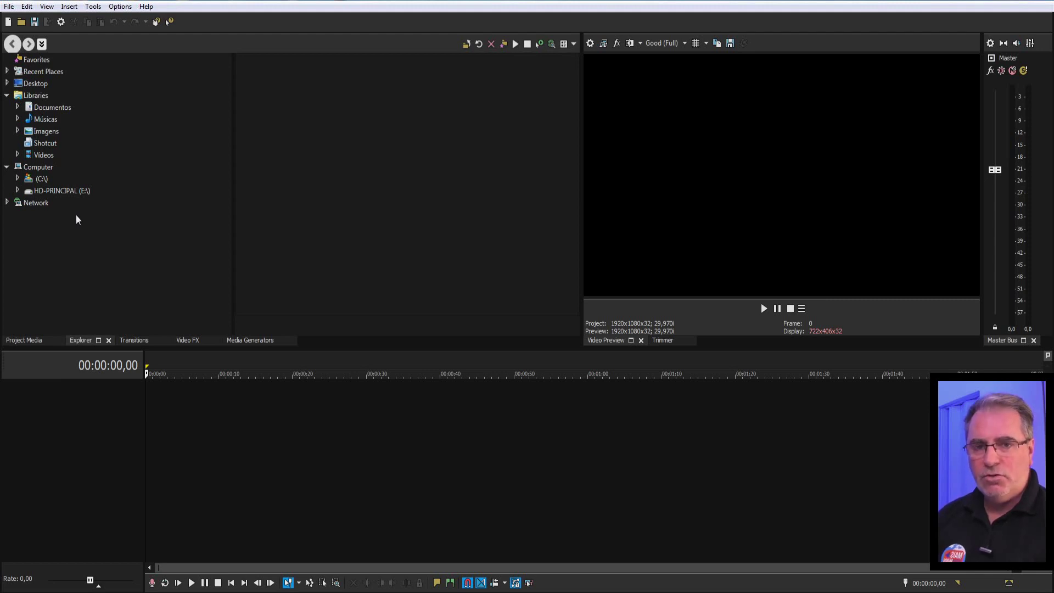
Examine the available transitions, including BCC Multi Stretch Wipe, BCC Rectangular Wipe and BCC Textured Wipe, and look through the Video FX list.
click(134, 340)
click(62, 127)
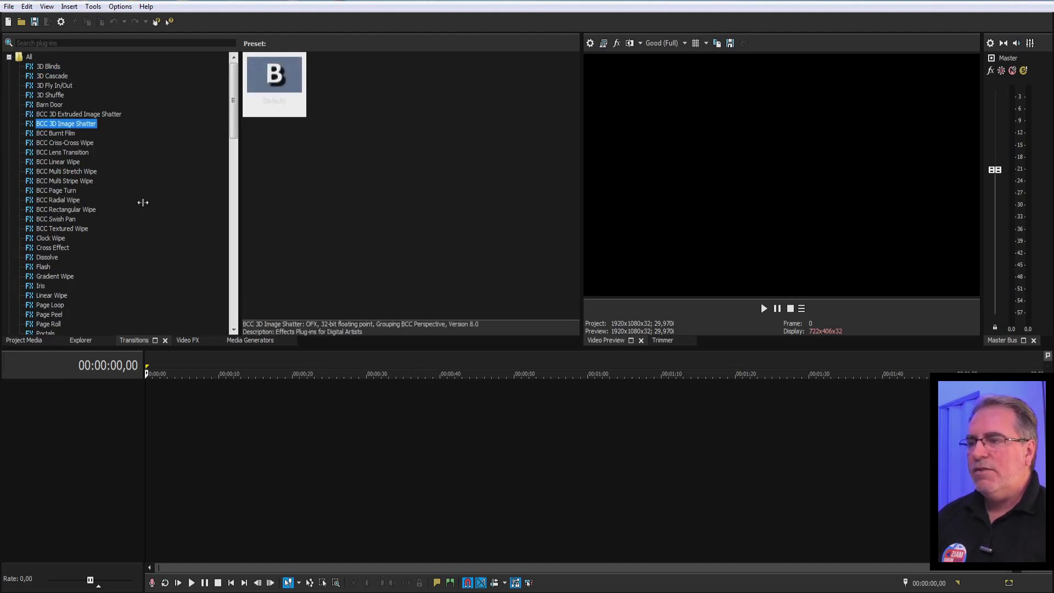
click(77, 172)
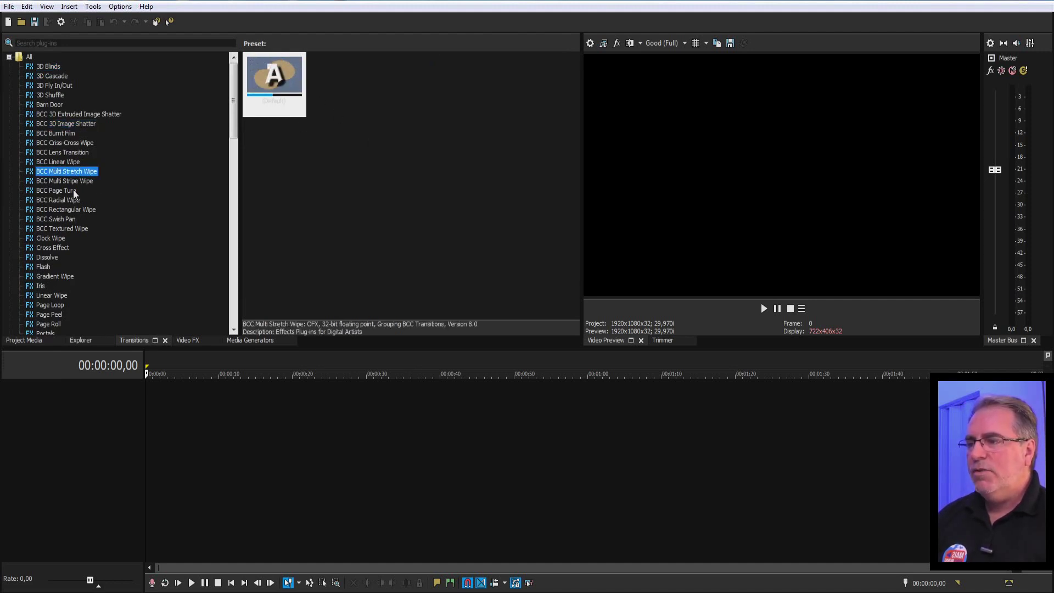
click(61, 209)
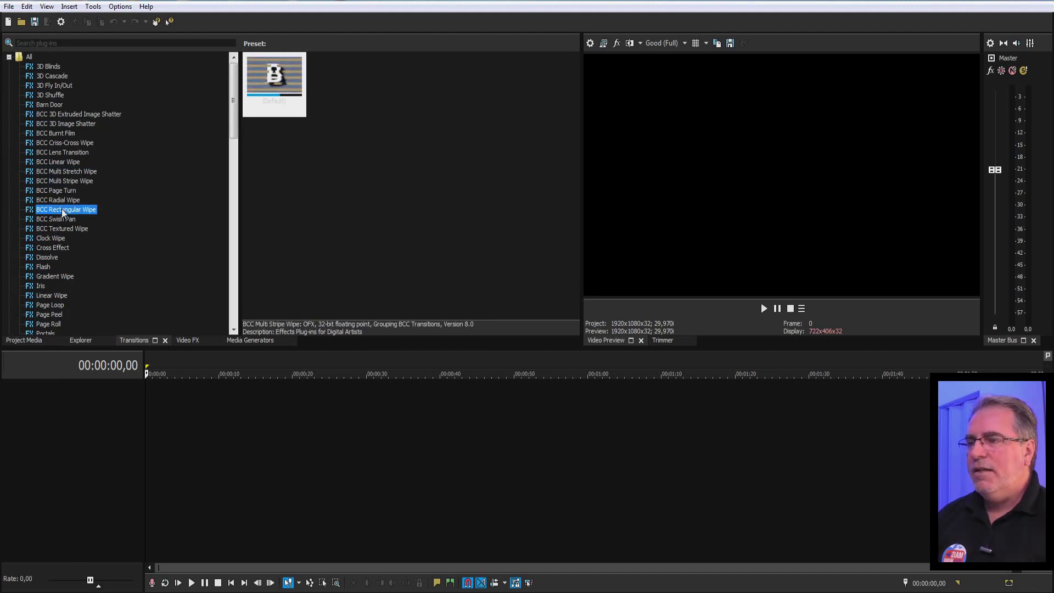
click(60, 229)
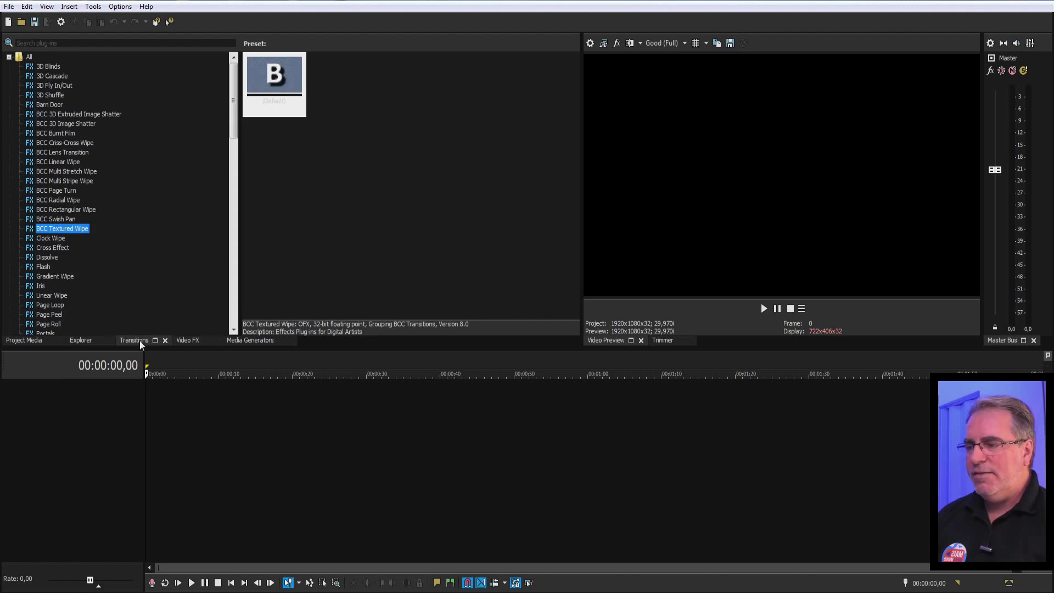
click(186, 340)
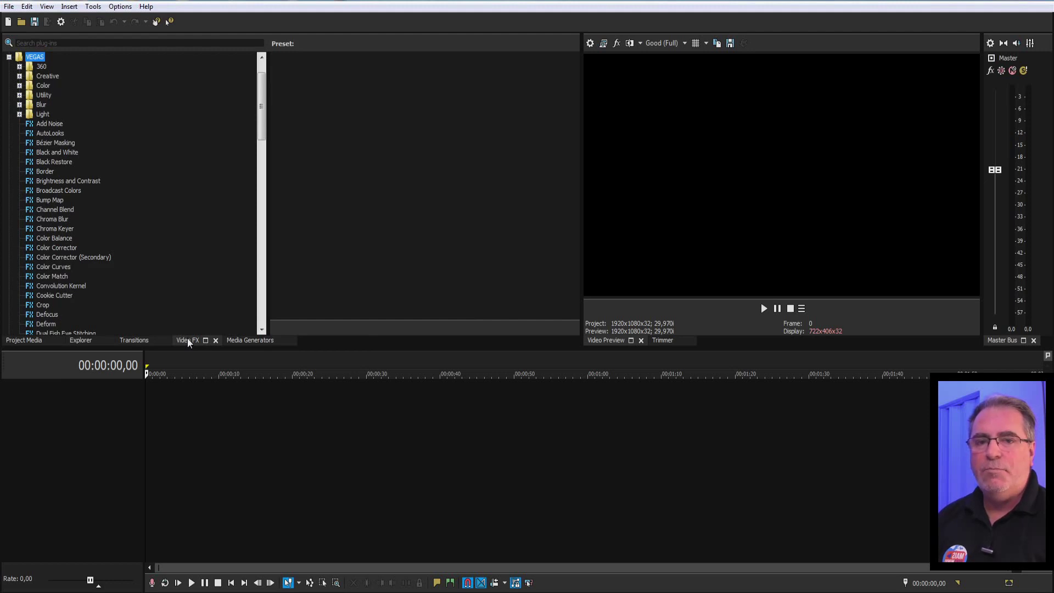
drag(259, 108, 256, 160)
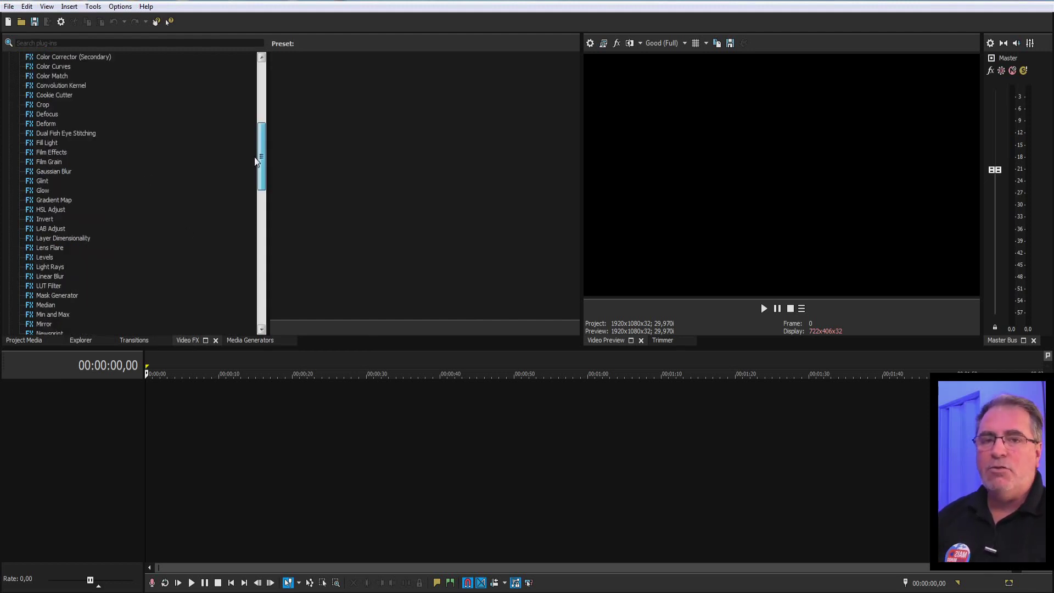
drag(260, 155, 258, 116)
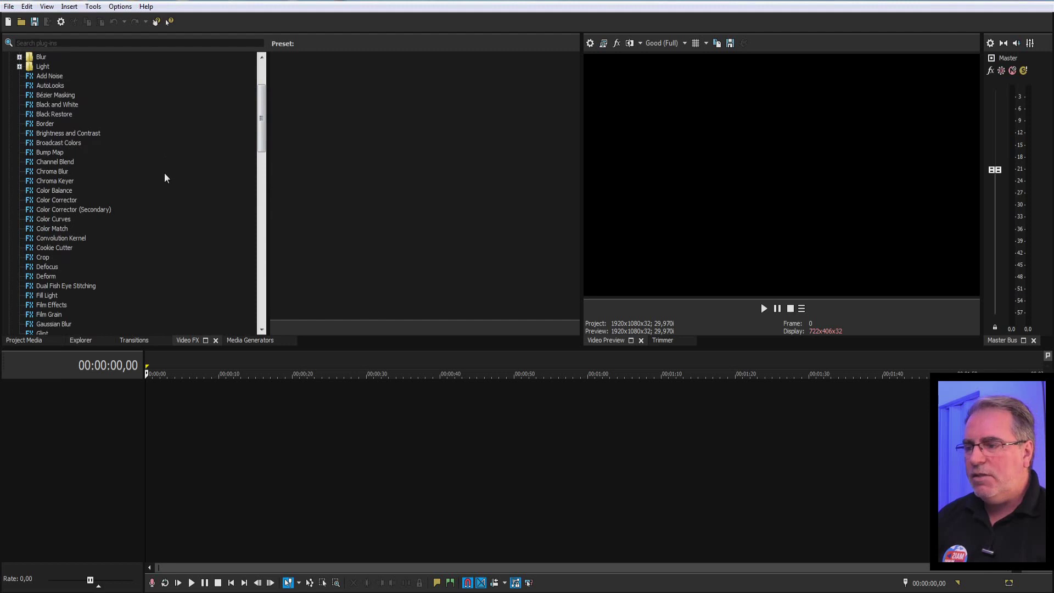
Examine the media generator presets for Legacy Text, Titles & Text, Test Pattern, Solid Color, ProType Titler and Credit Roll, and return to Project Media.
click(248, 341)
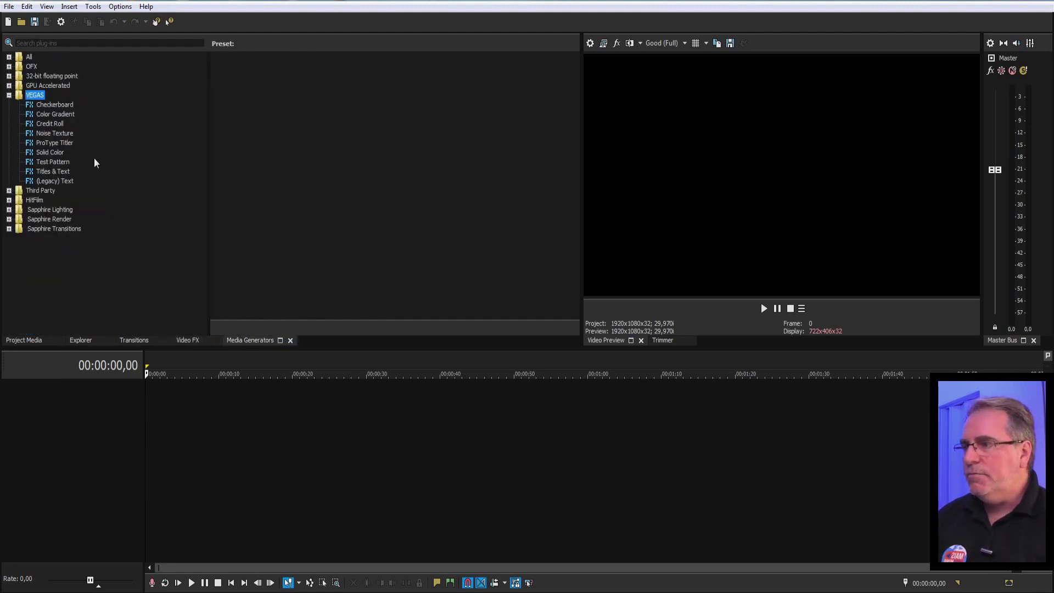
click(64, 182)
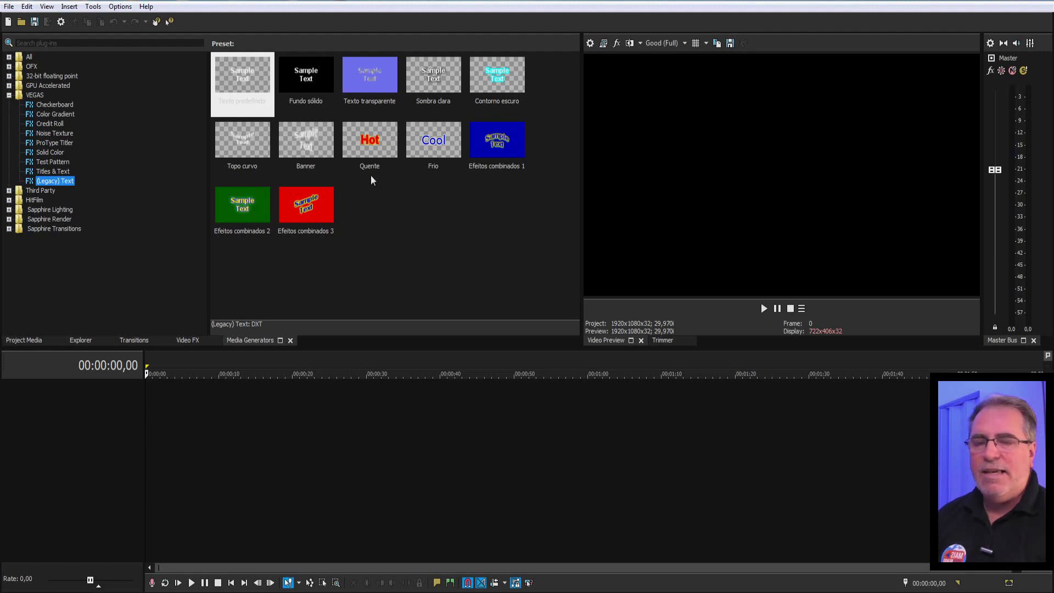
click(52, 172)
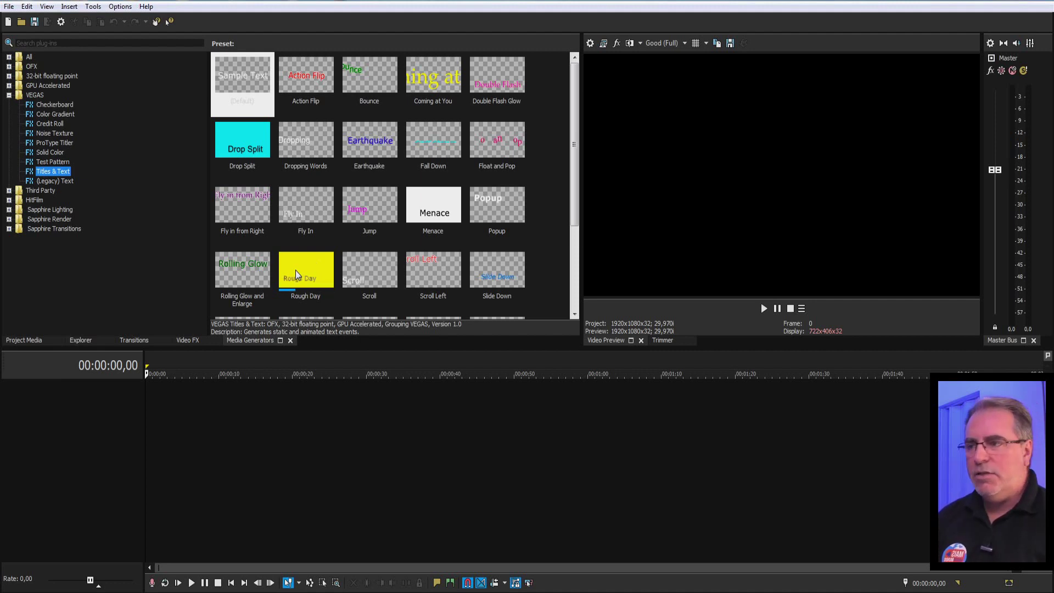
click(42, 164)
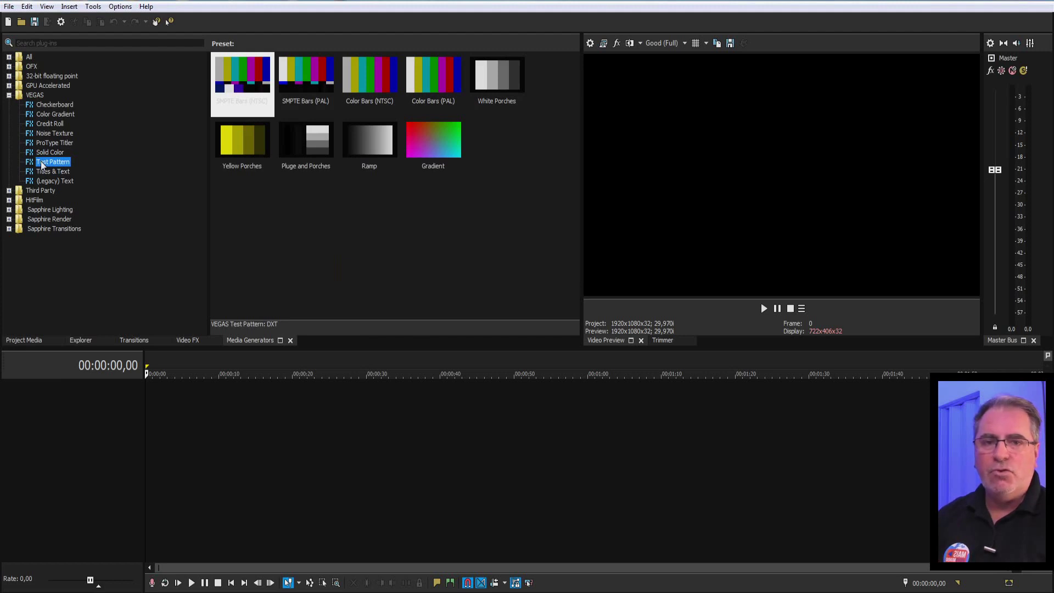
click(52, 153)
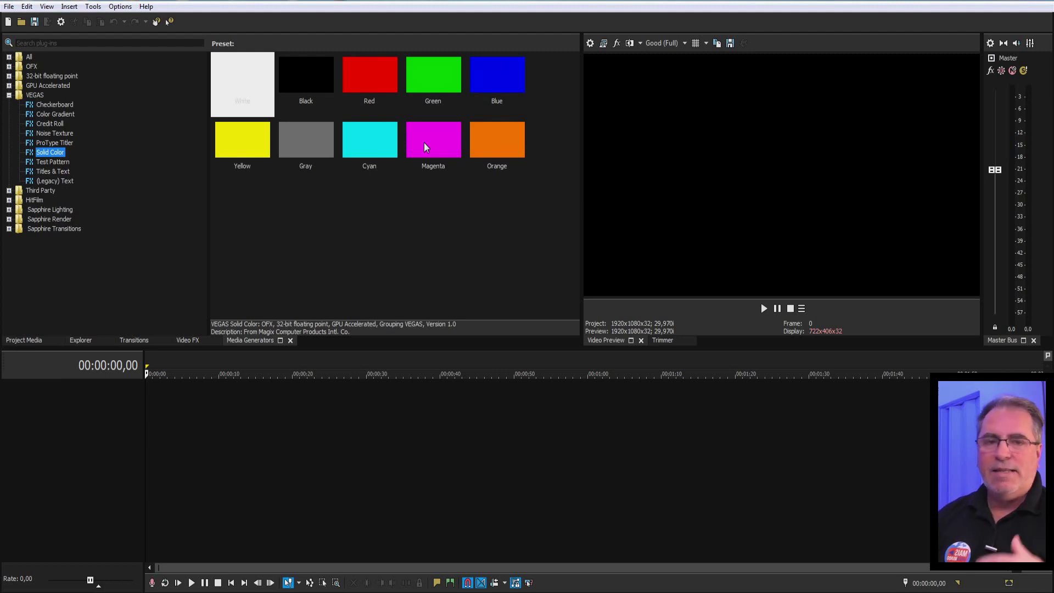
click(55, 143)
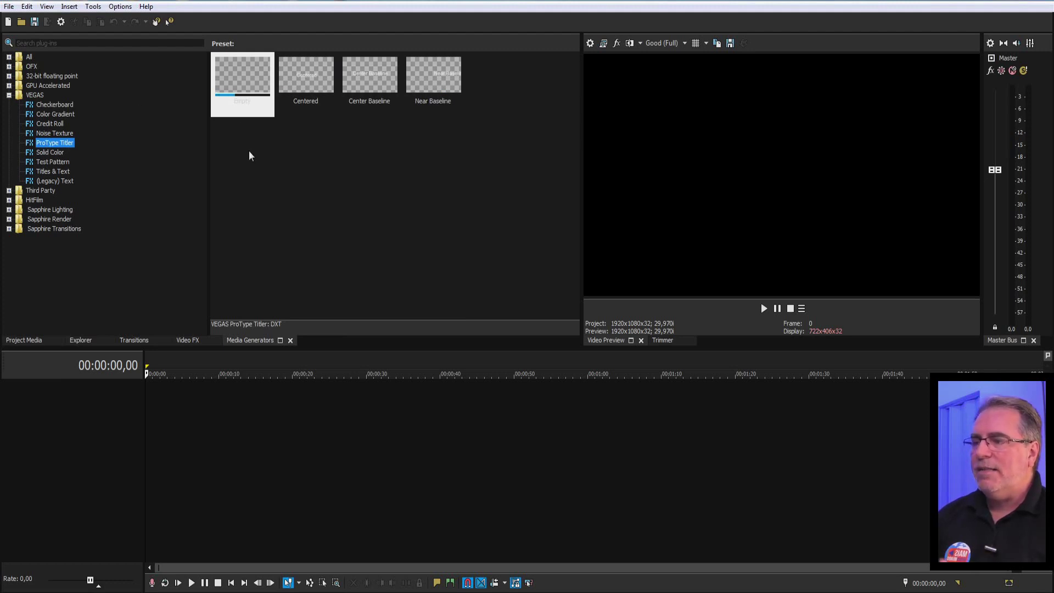
click(47, 124)
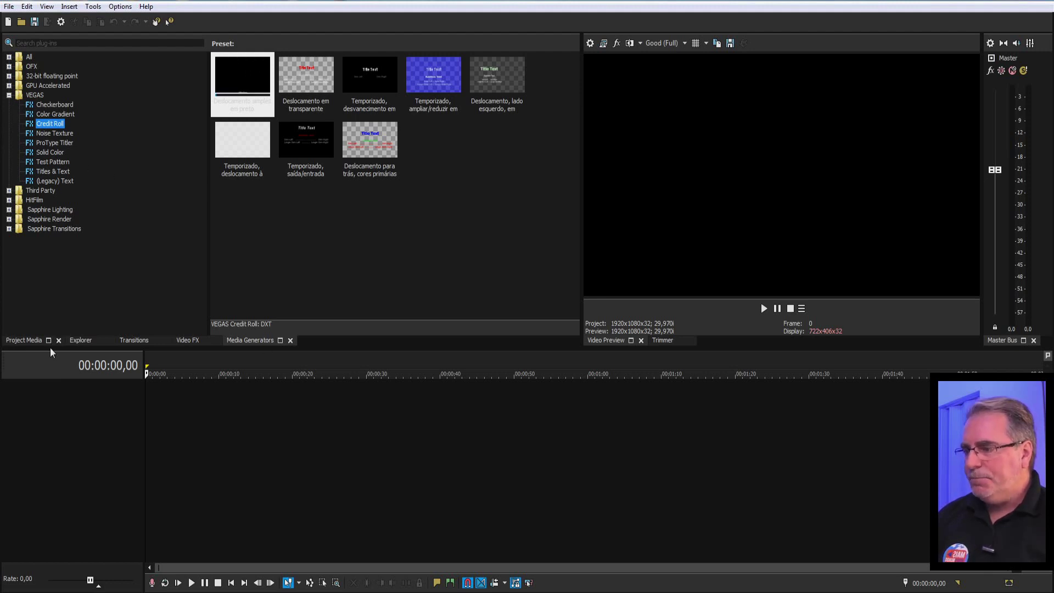
click(32, 339)
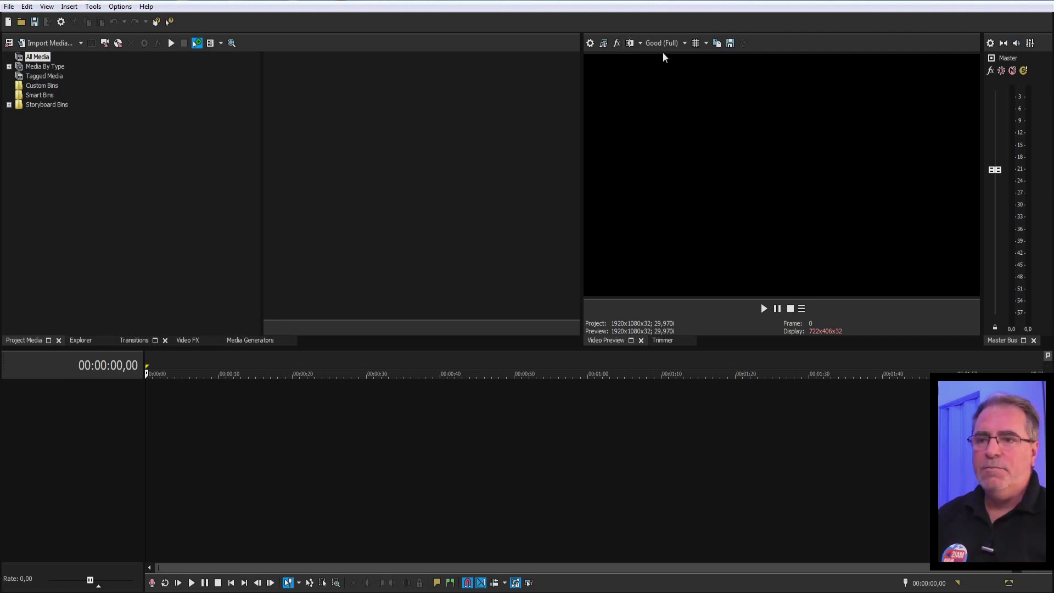
Examine the video preview's quality, overlay and snapshot controls and its additional playback commands.
click(684, 44)
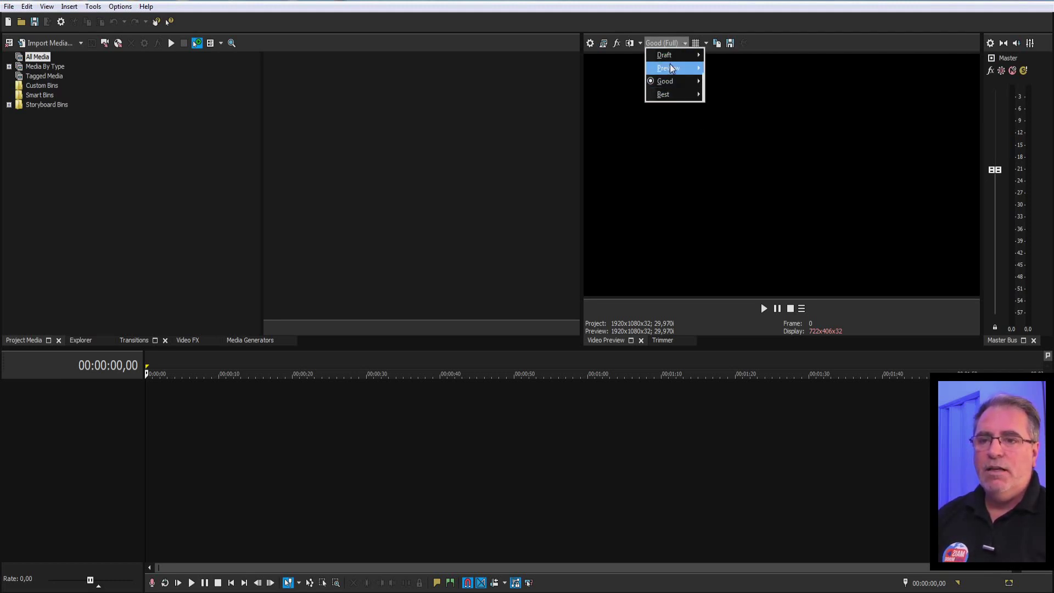
mouse_move(681, 66)
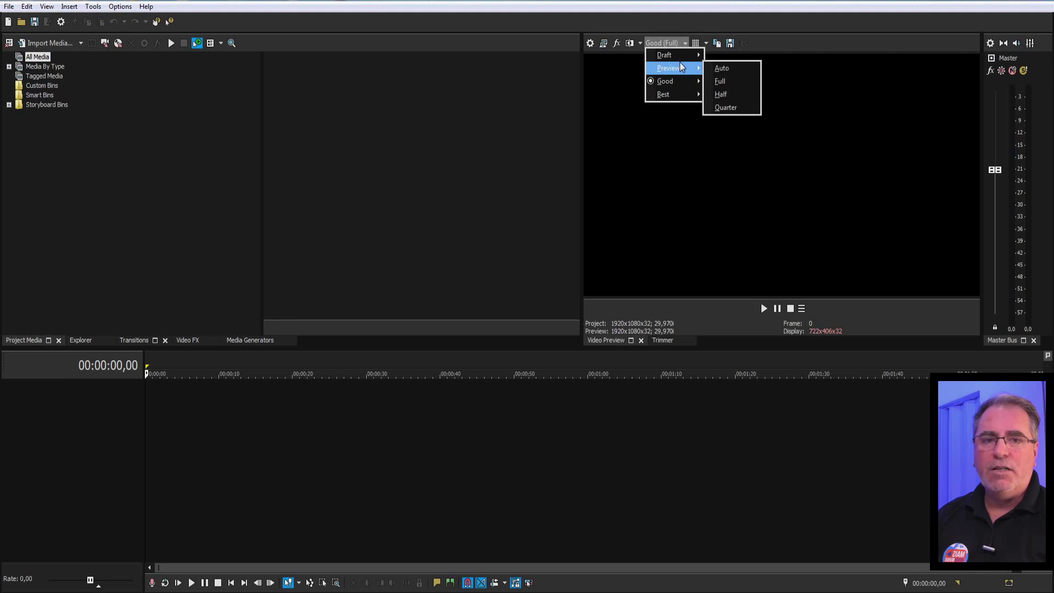
click(706, 44)
click(712, 55)
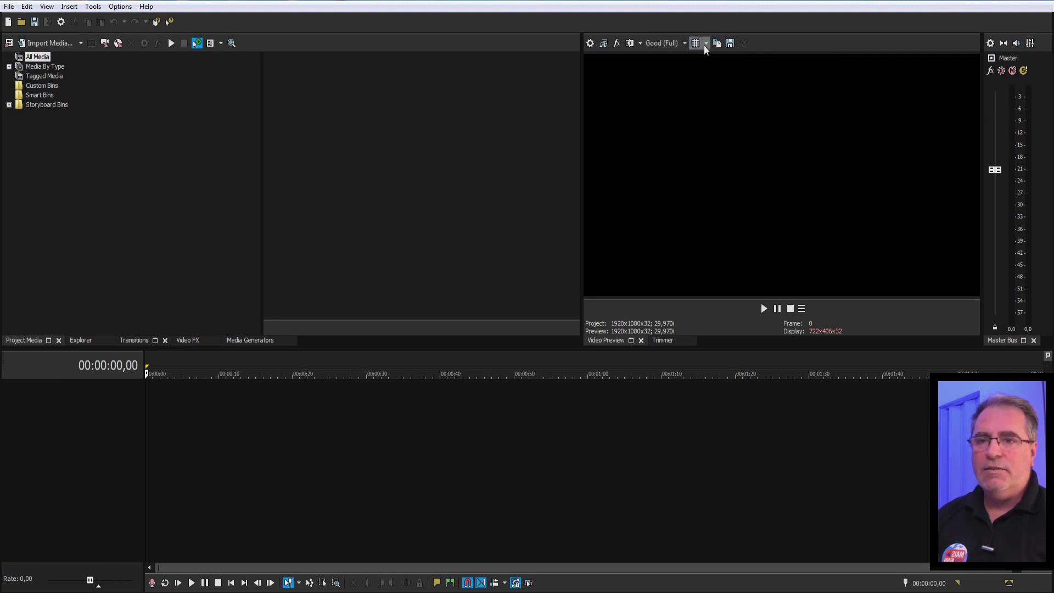
click(705, 46)
click(701, 55)
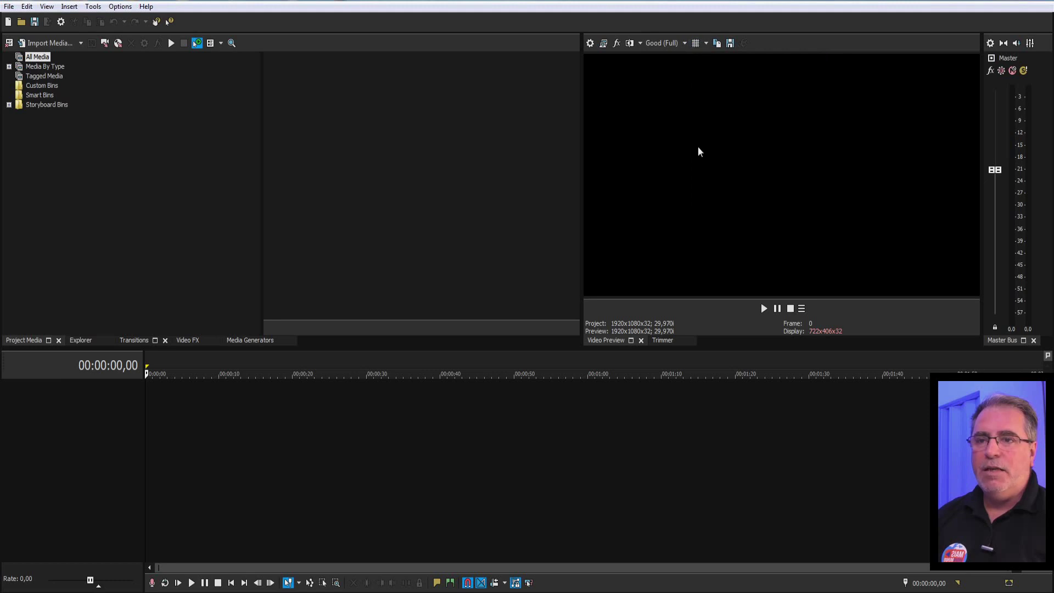
click(729, 44)
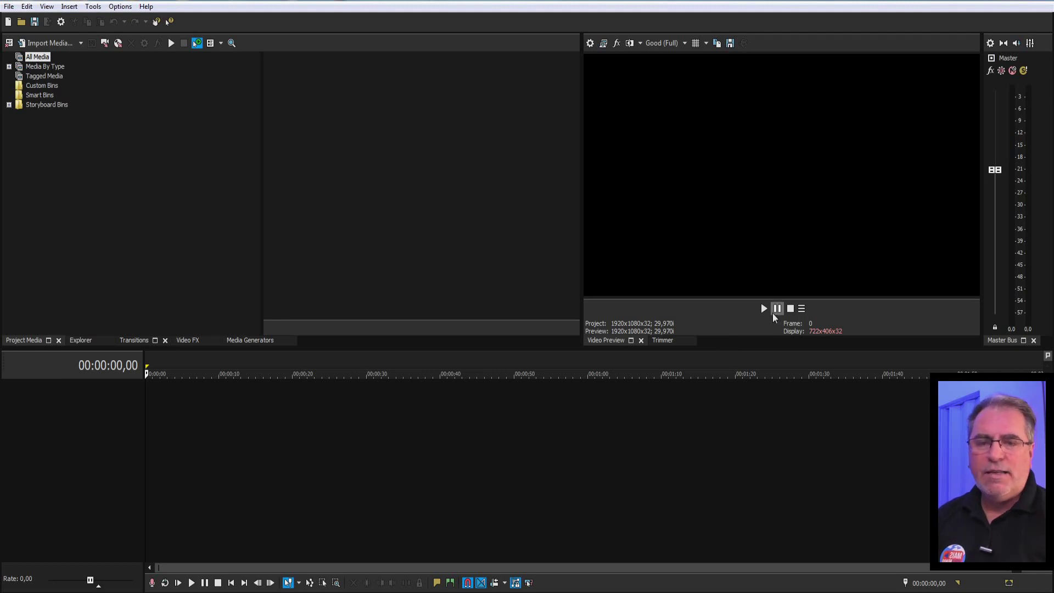
click(801, 309)
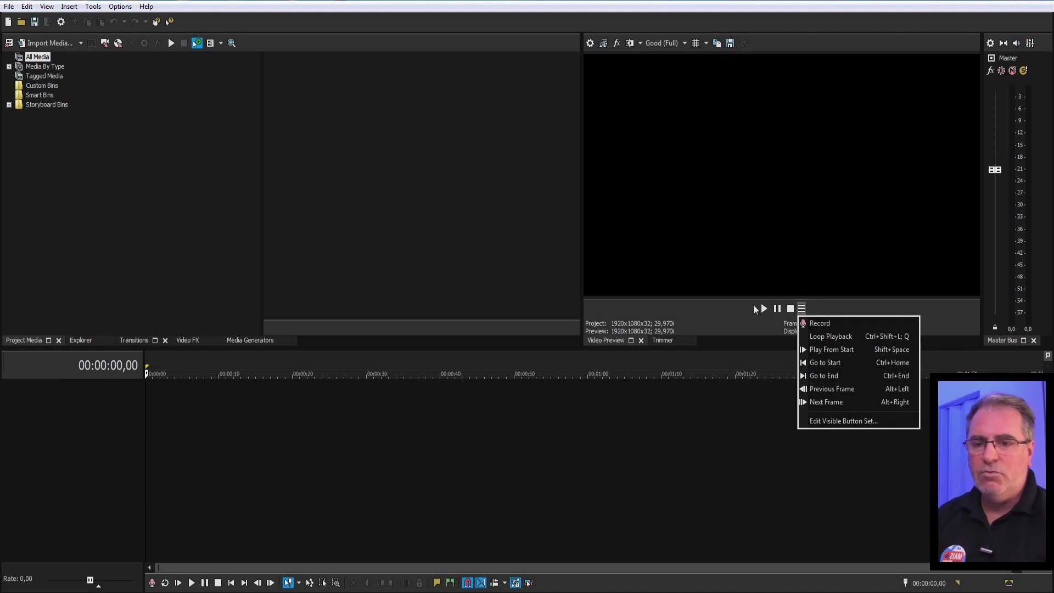
click(698, 304)
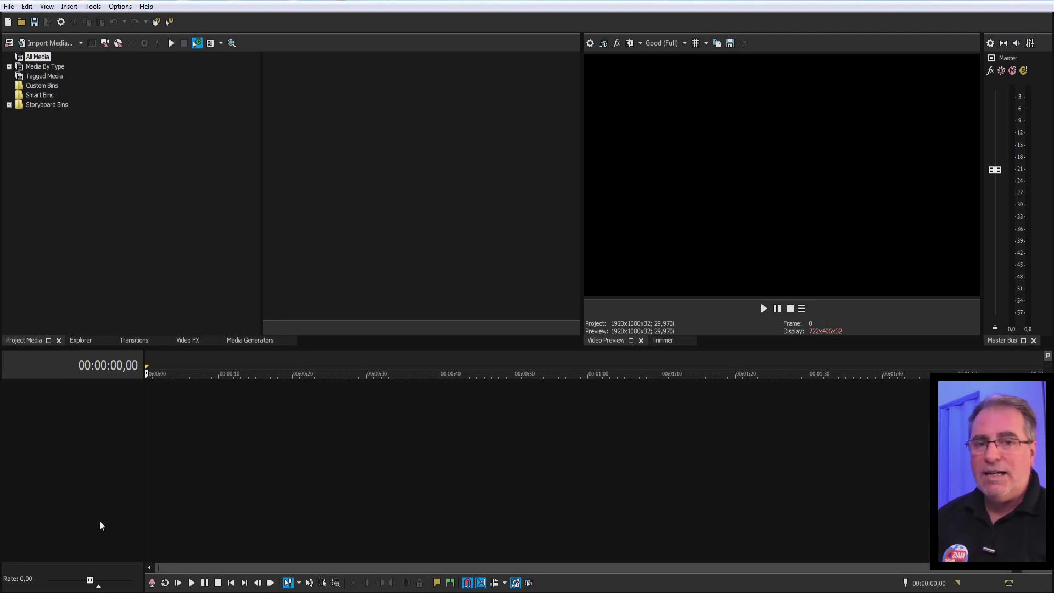
Insert a video track in the empty timeline and an audio track below it.
right_click(396, 426)
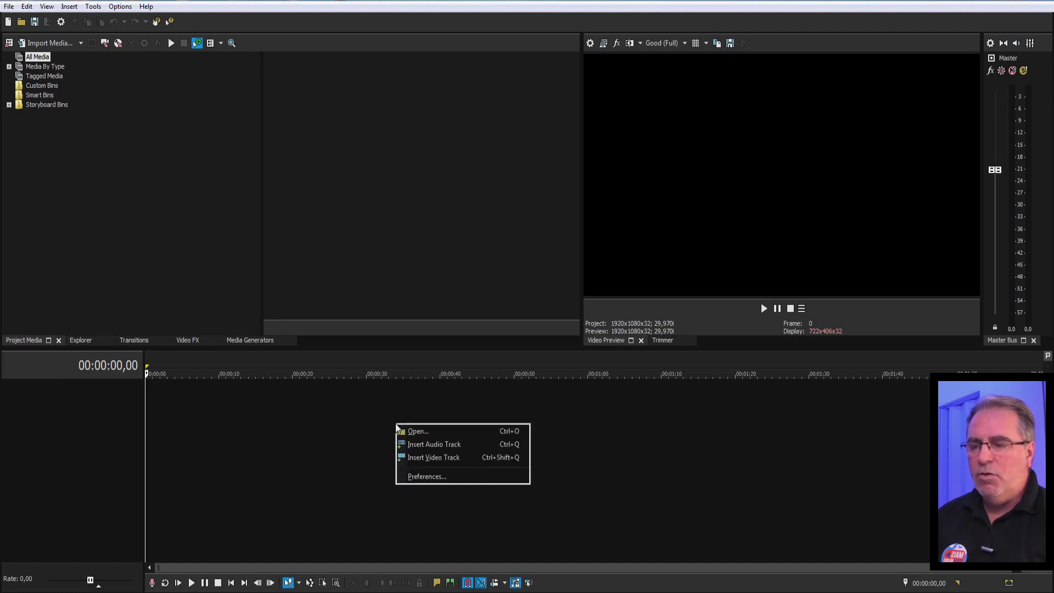
click(432, 458)
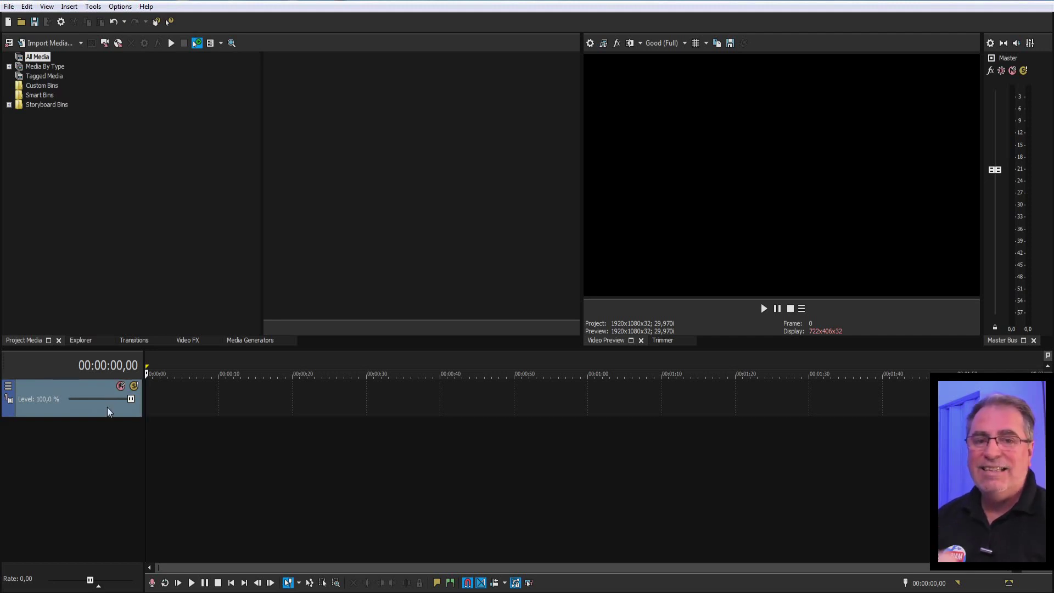
right_click(348, 441)
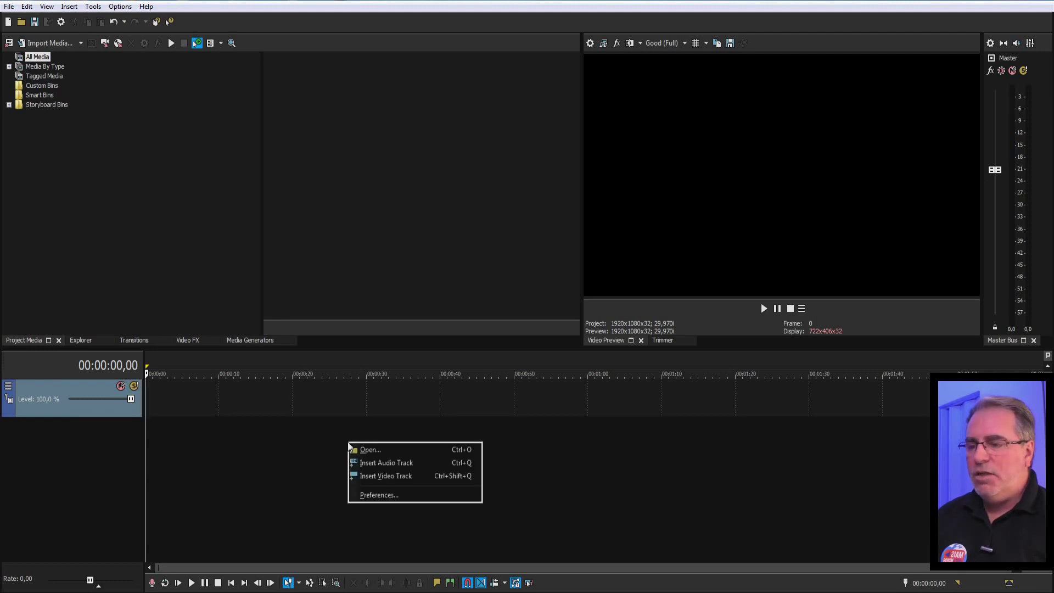
click(384, 464)
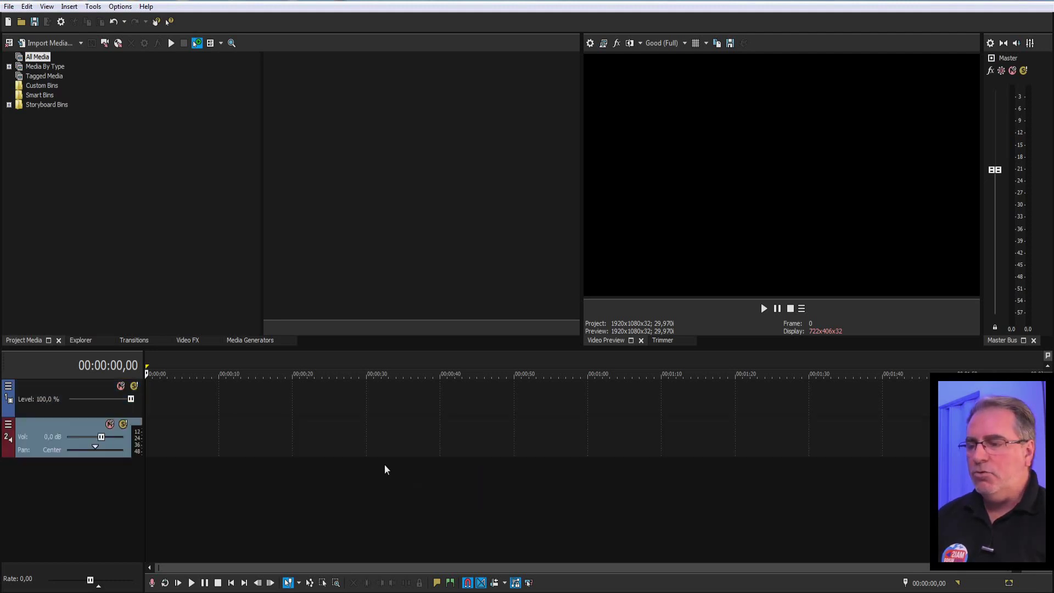
Widen the track headers of the video and audio tracks and make the timeline area slightly taller.
click(80, 389)
click(77, 427)
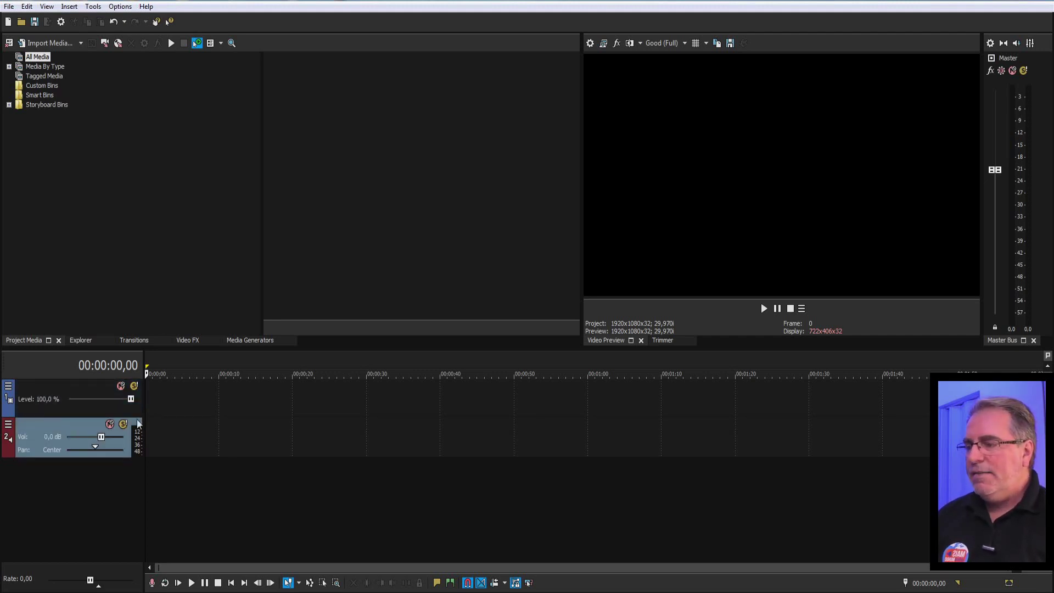
drag(142, 410, 209, 383)
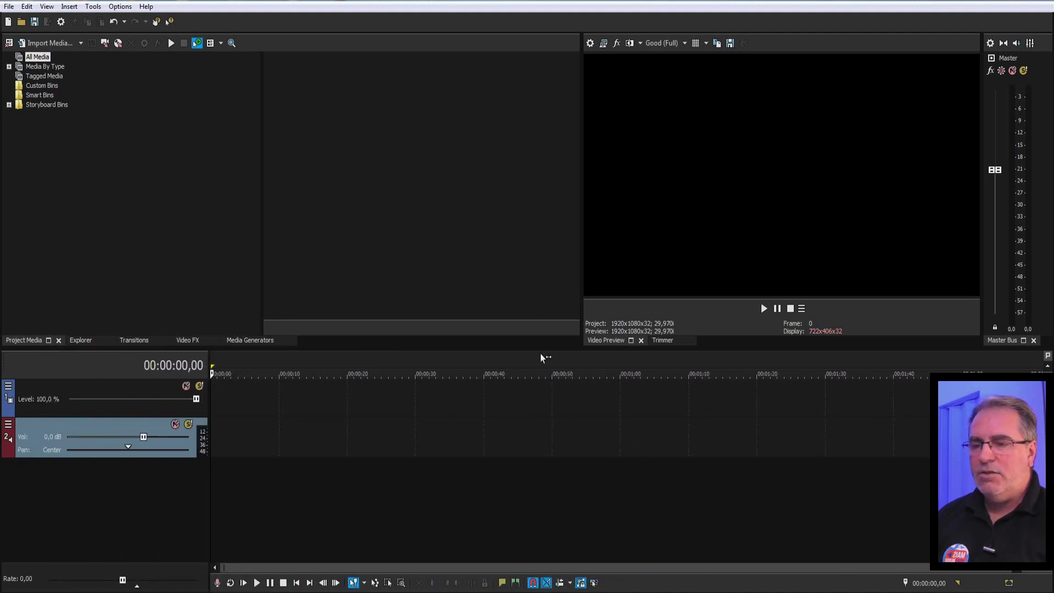
mouse_move(540, 349)
mouse_down()
mouse_move(522, 417)
mouse_move(522, 292)
mouse_move(533, 337)
mouse_up()
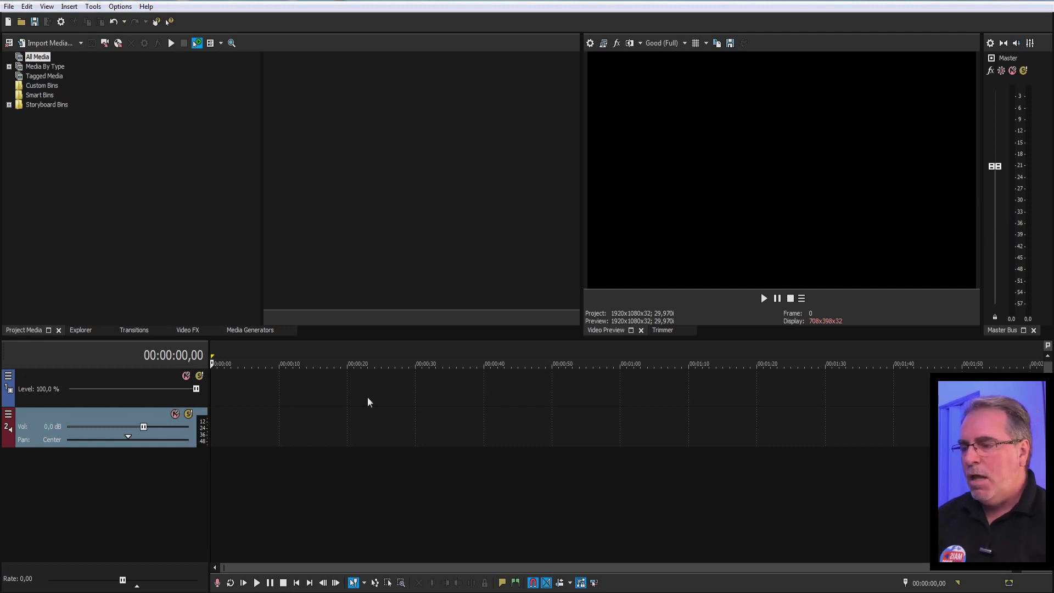
Place the timeline cursor at about 00:00:05,07 and narrow the track headers slightly.
click(252, 391)
click(246, 439)
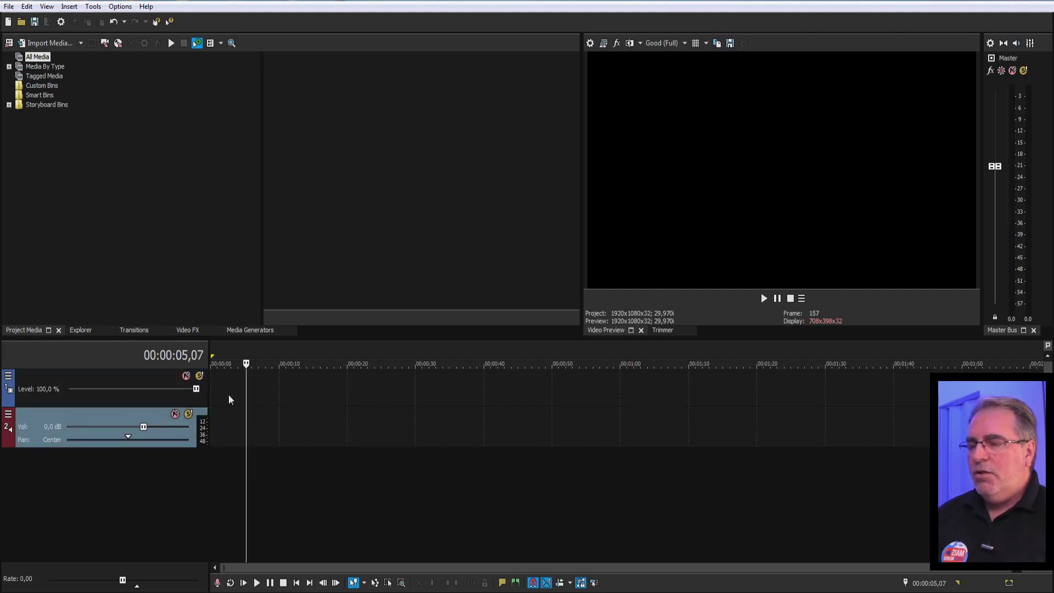
mouse_move(210, 394)
mouse_down()
mouse_move(183, 394)
mouse_move(202, 394)
mouse_up()
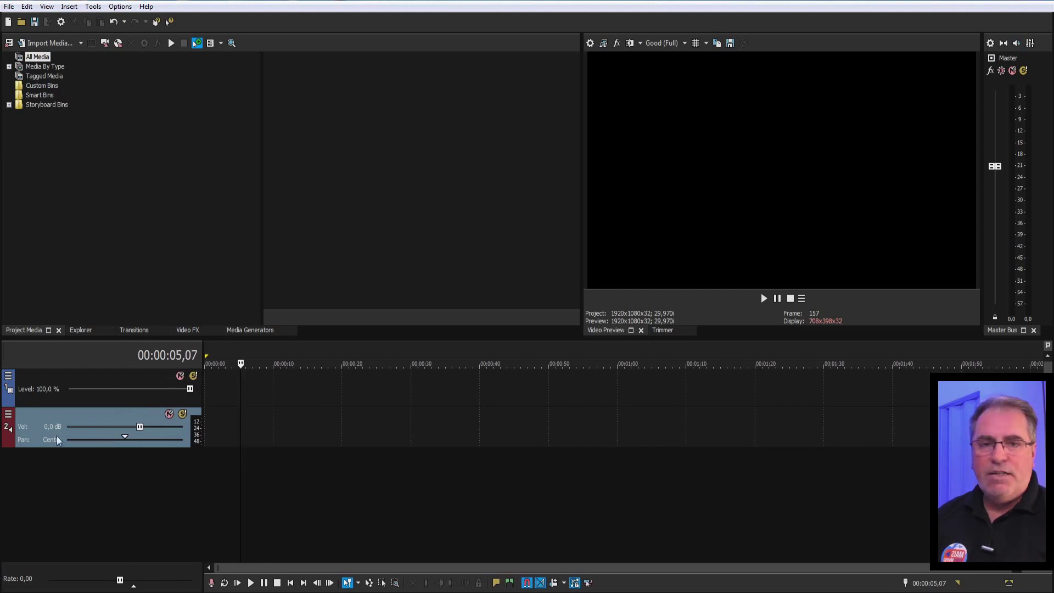